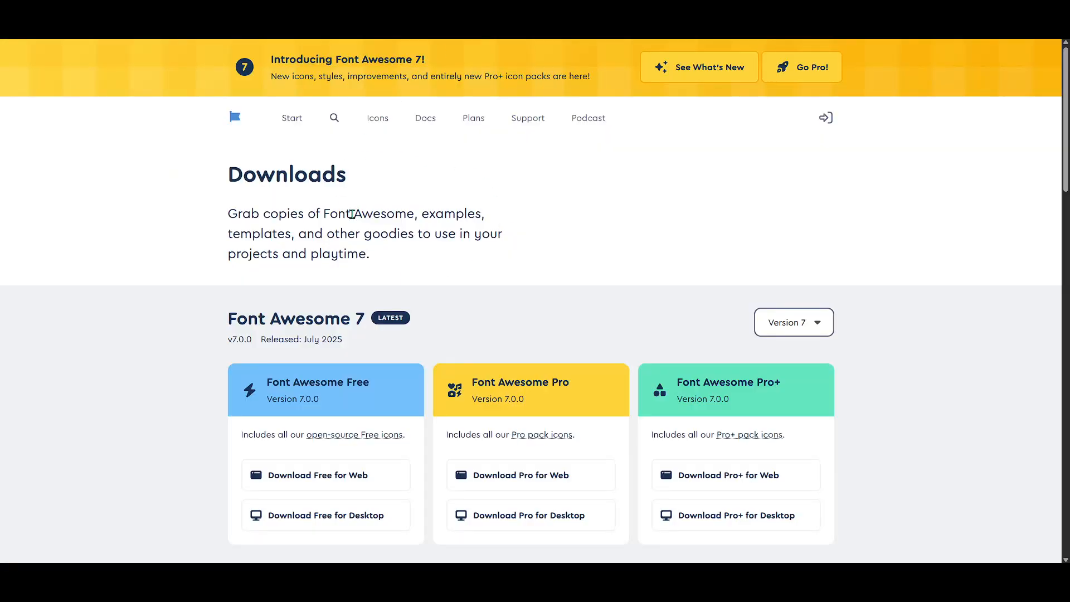
Download the Font Awesome Free 7.0.0 package for web
scroll(396, 225, "down", 2)
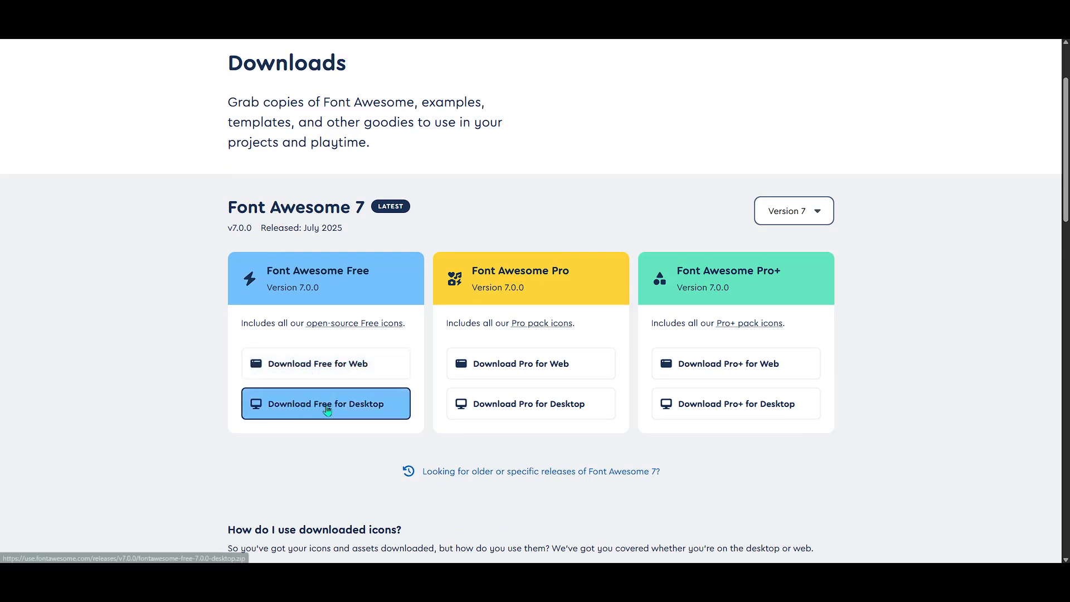
left_click(322, 372)
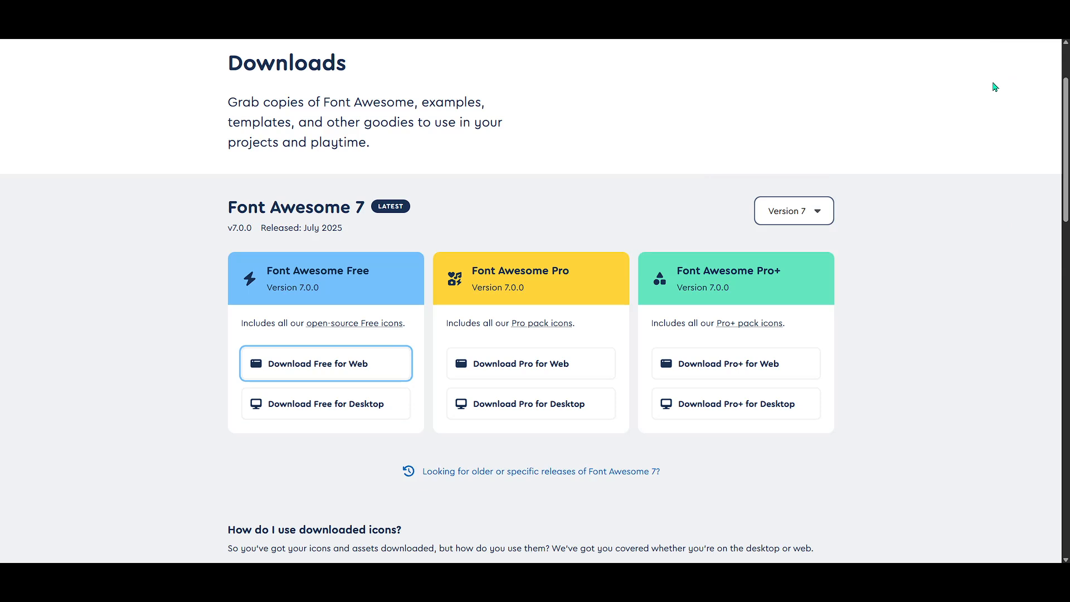
scroll(825, 126, "up", 1)
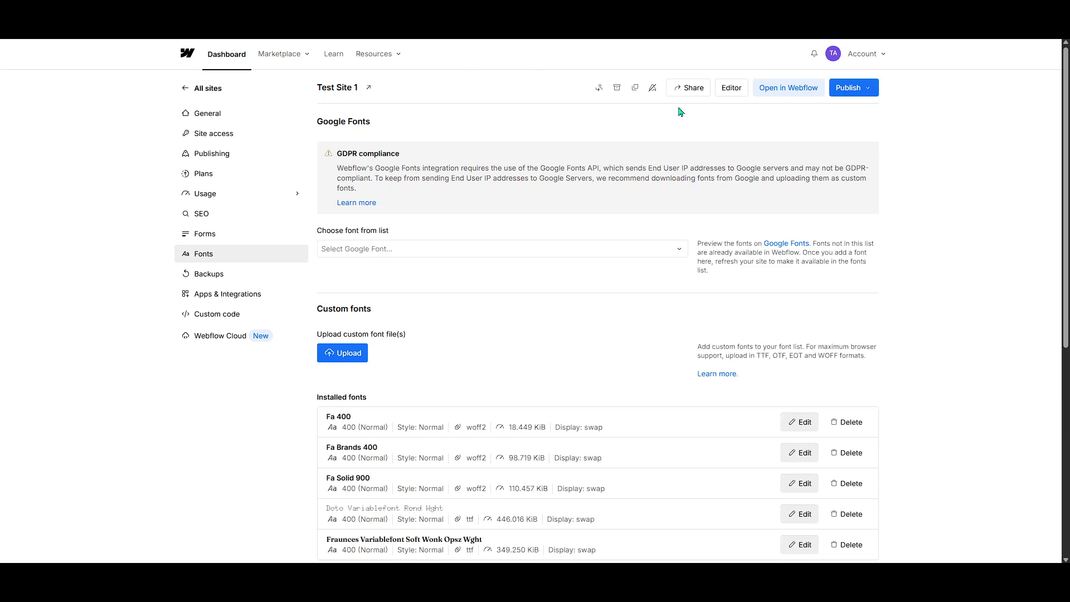
Examine the installed custom fonts and their file formats in the font settings of Test Site 1
left_click(995, 29)
left_click(1033, 145)
scroll(461, 223, "down", 3)
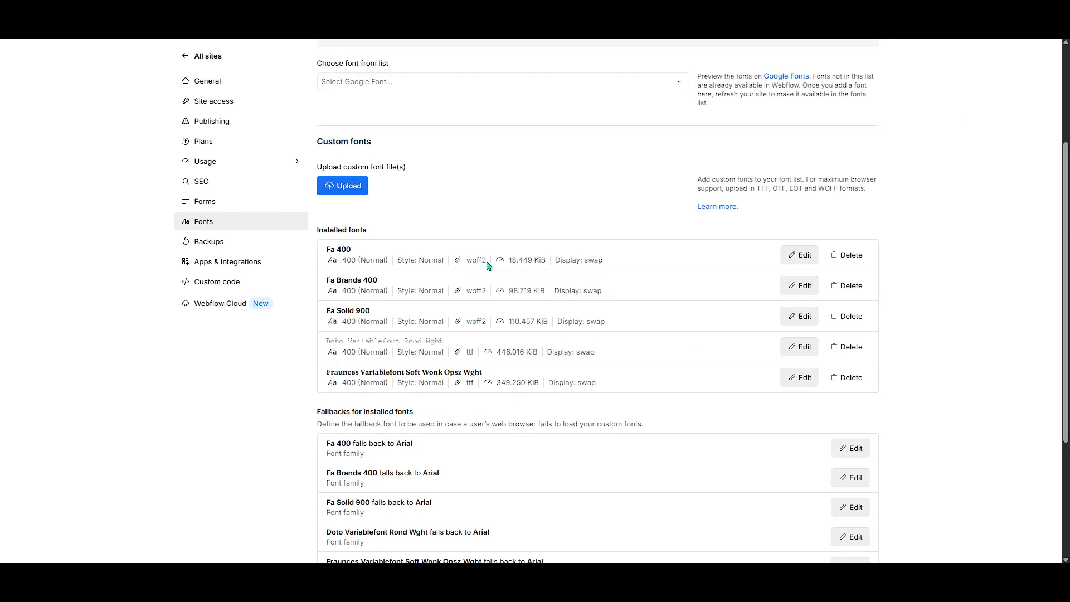
left_click_drag(487, 260, 476, 261)
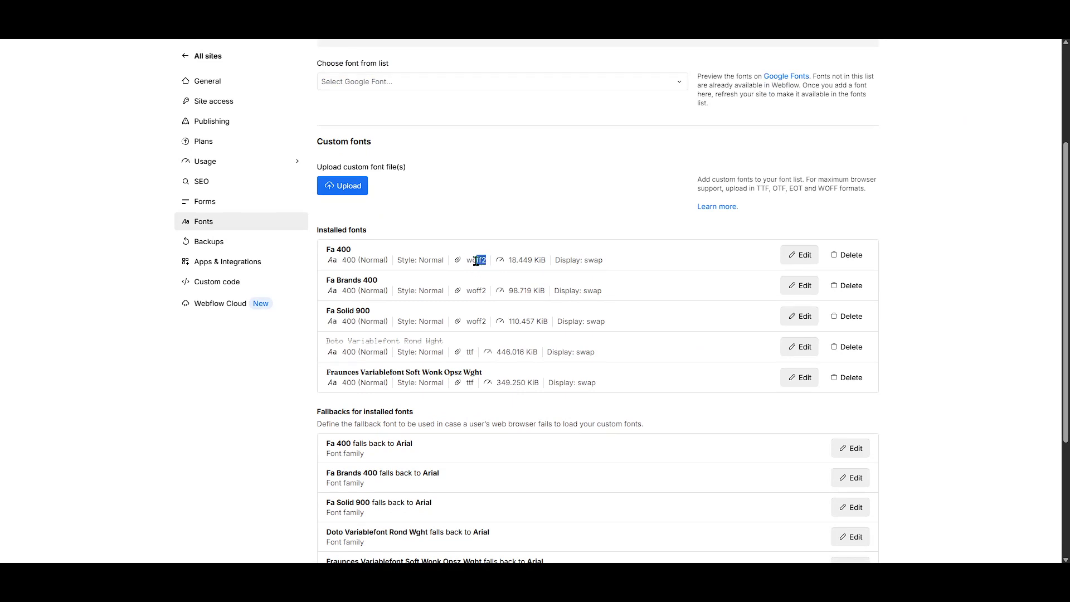
left_click(496, 230)
scroll(416, 210, "up", 2)
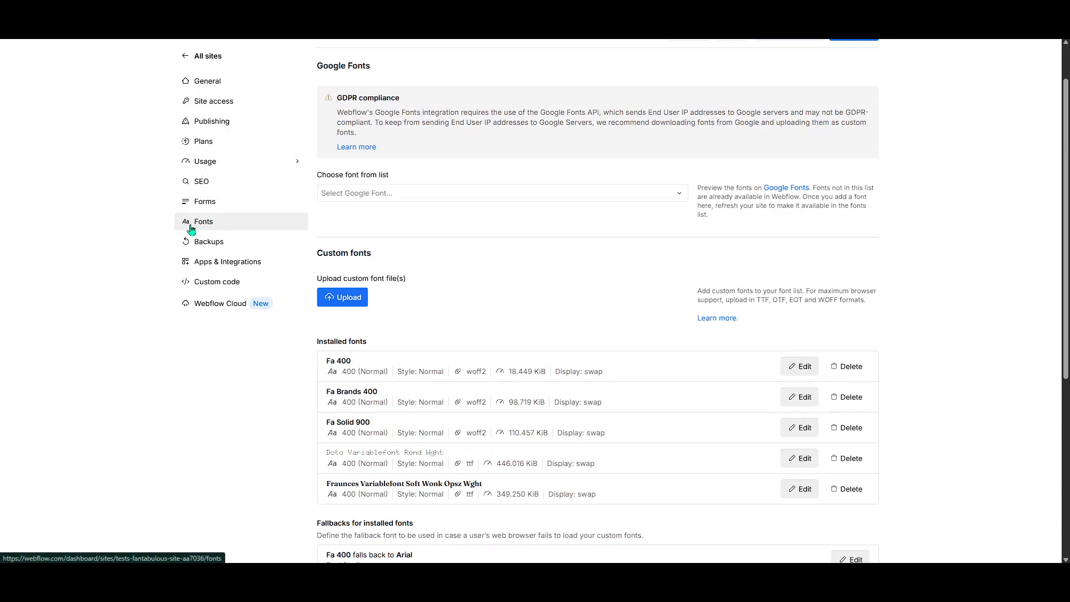
scroll(196, 229, "up", 1)
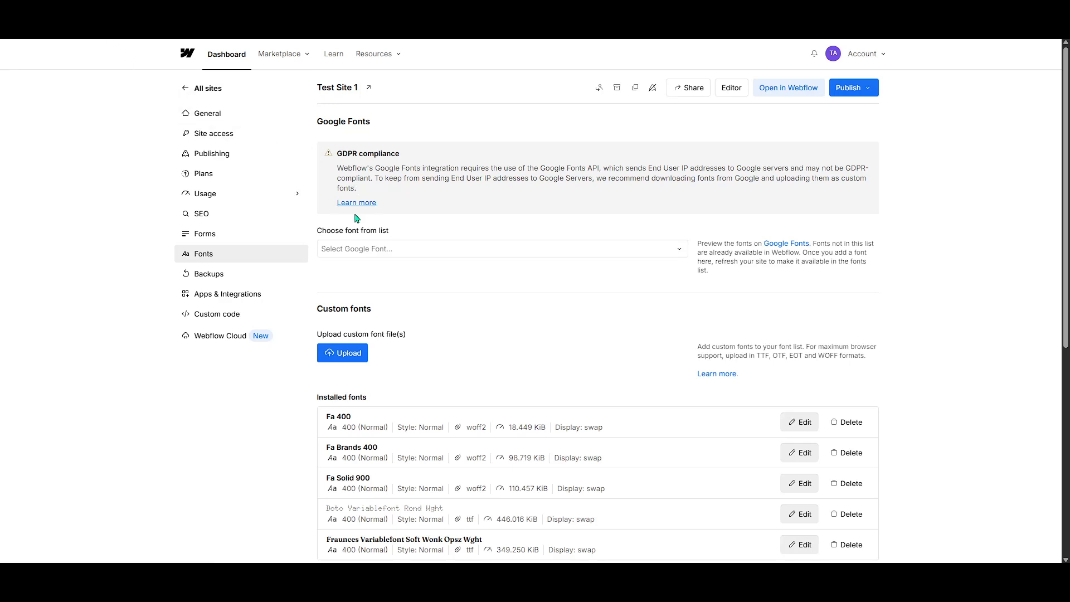
Open the custom font file chooser, cancel it without uploading, and review the list of installed fonts
scroll(290, 262, "down", 2)
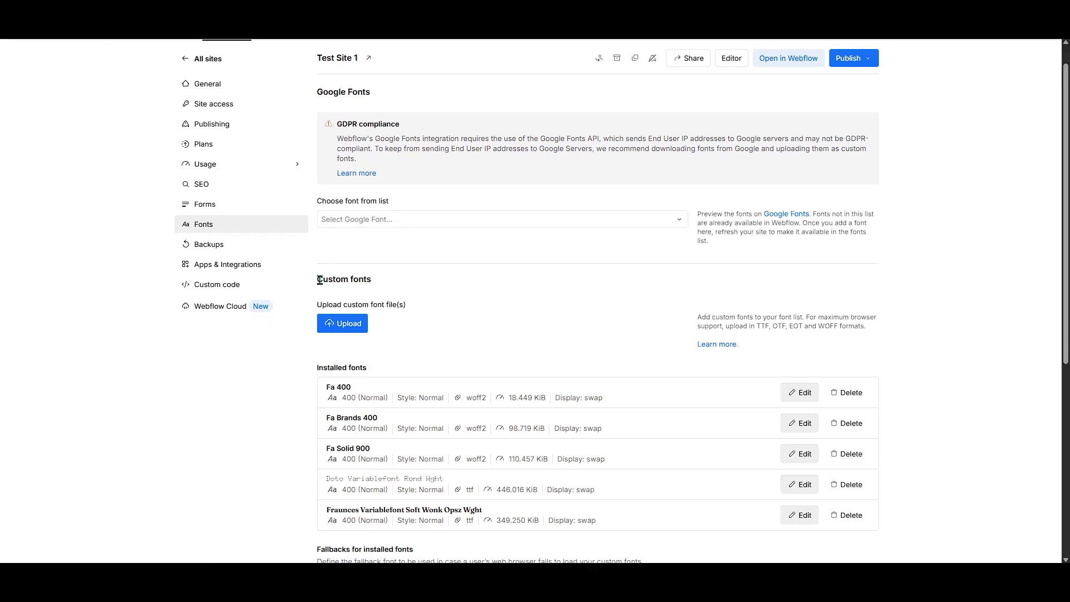
left_click(350, 247)
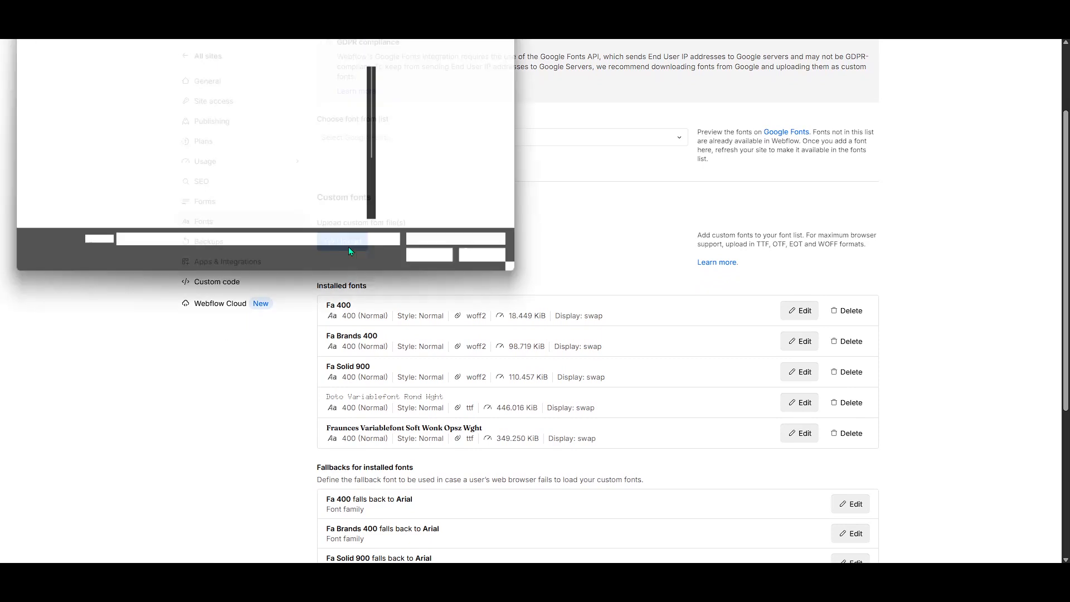
left_click(482, 263)
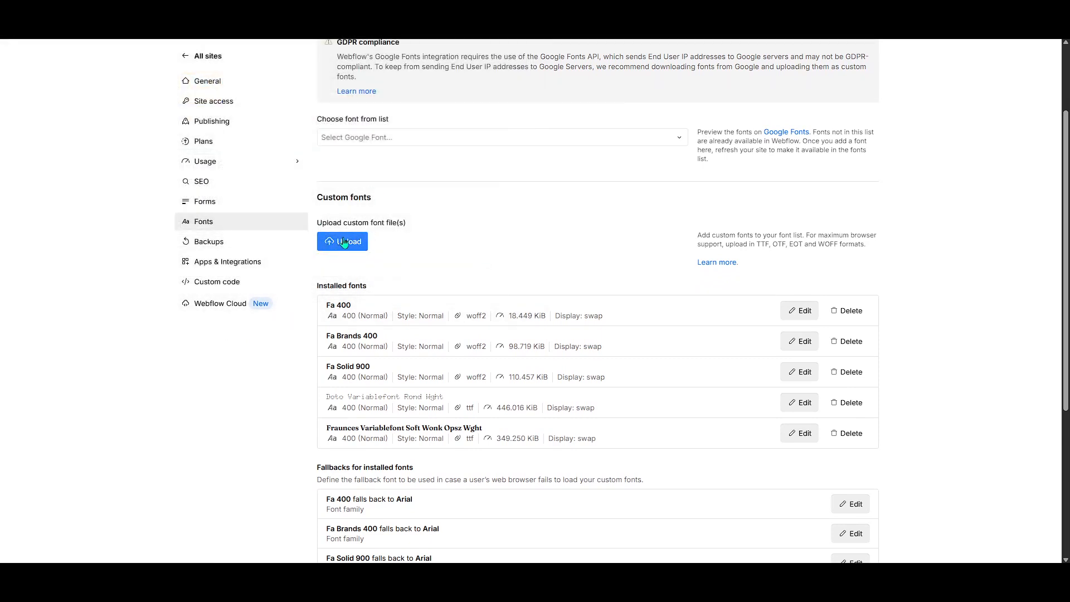
scroll(357, 253, "down", 2)
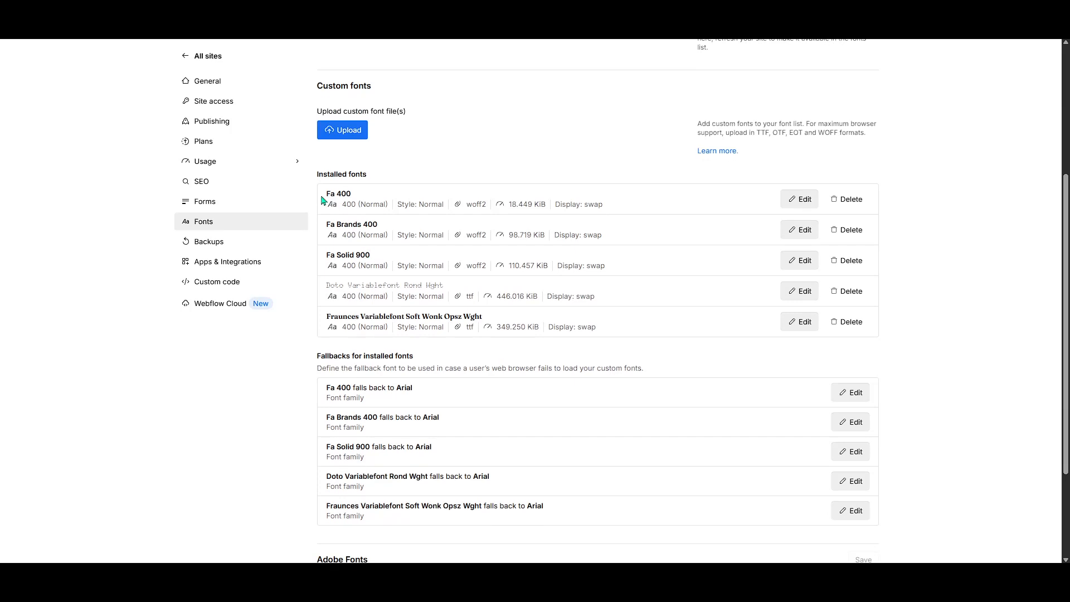
left_click_drag(326, 196, 515, 329)
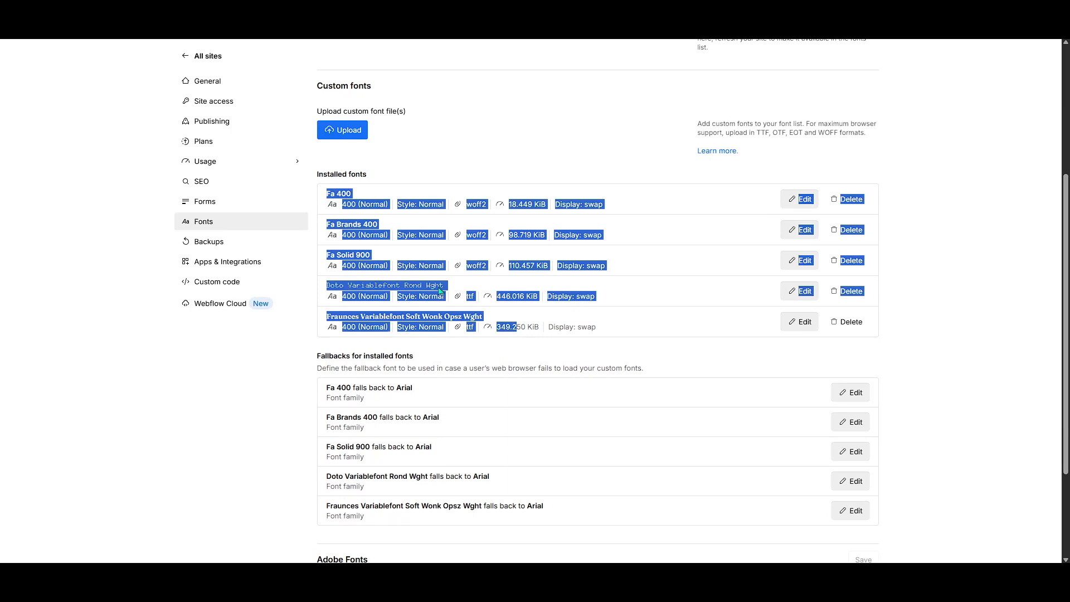
left_click(644, 257)
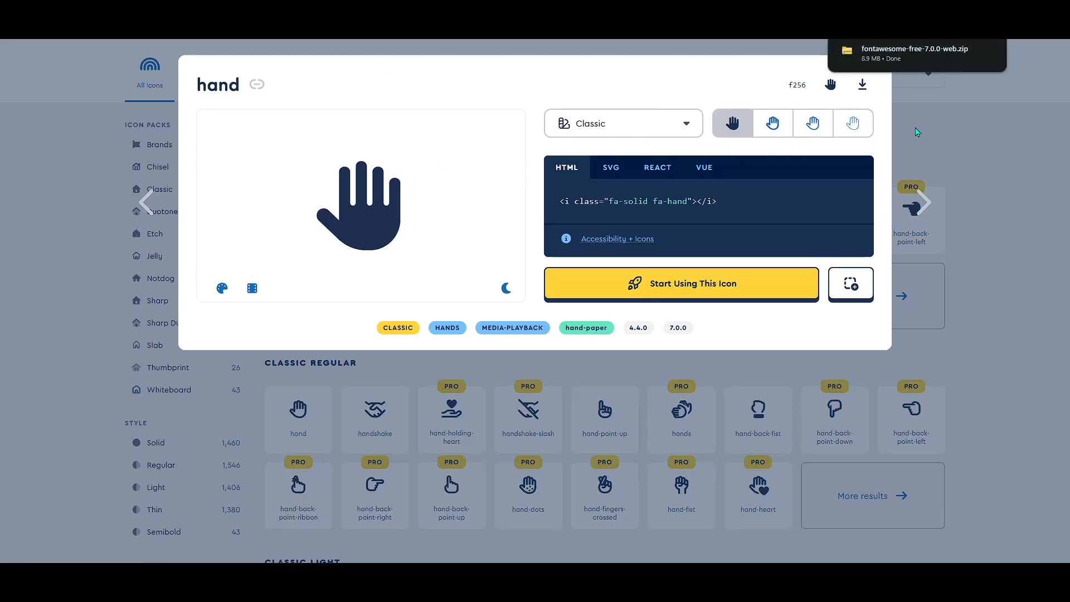
Open the Classic Solid hand icon's details in the Font Awesome library and copy its glyph
key("Escape")
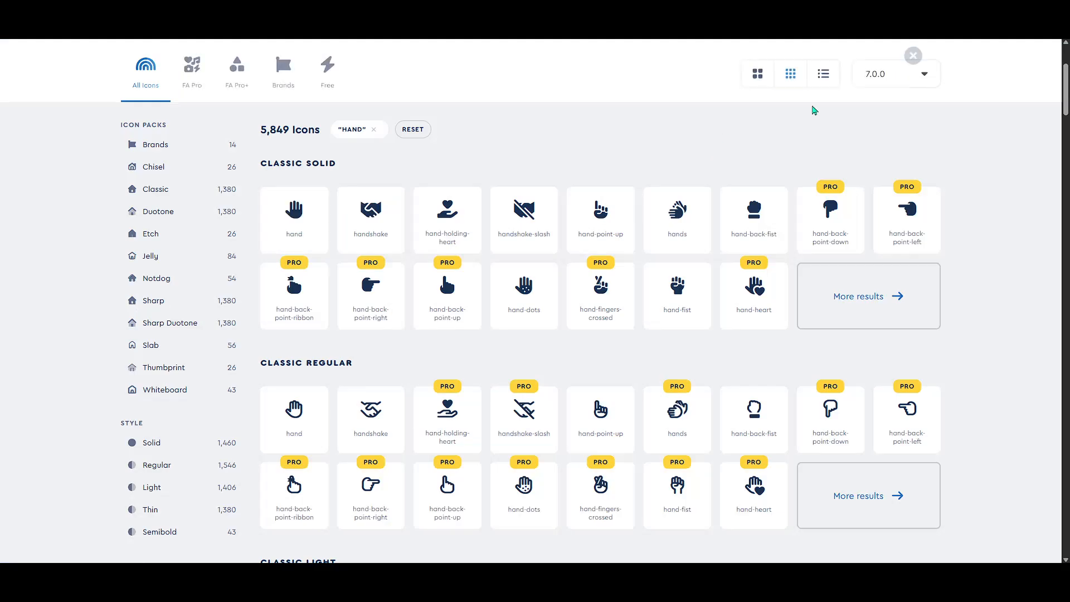
left_click(285, 222)
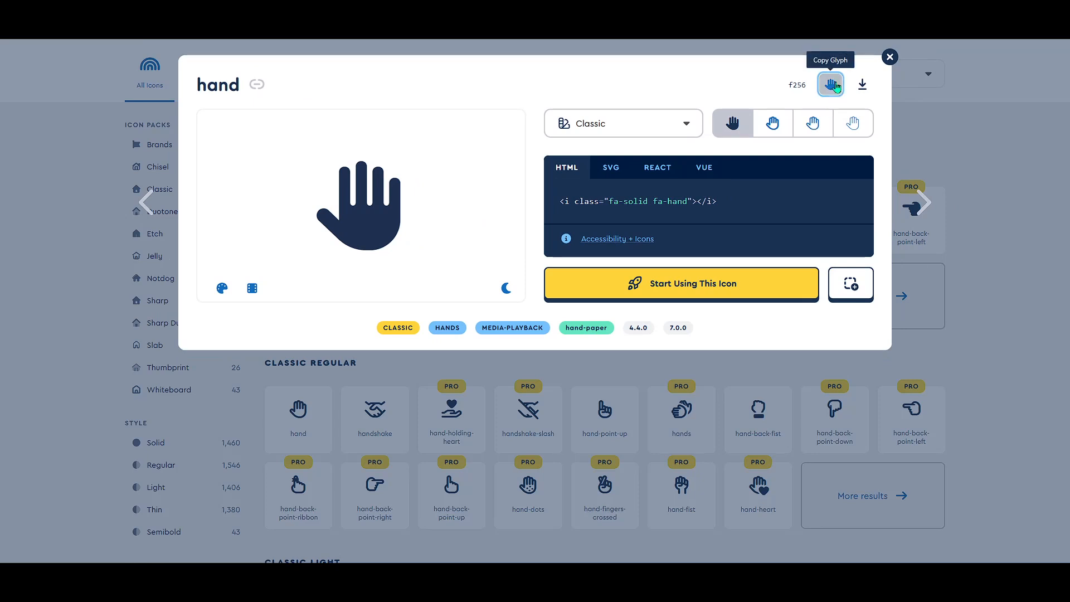
left_click(831, 86)
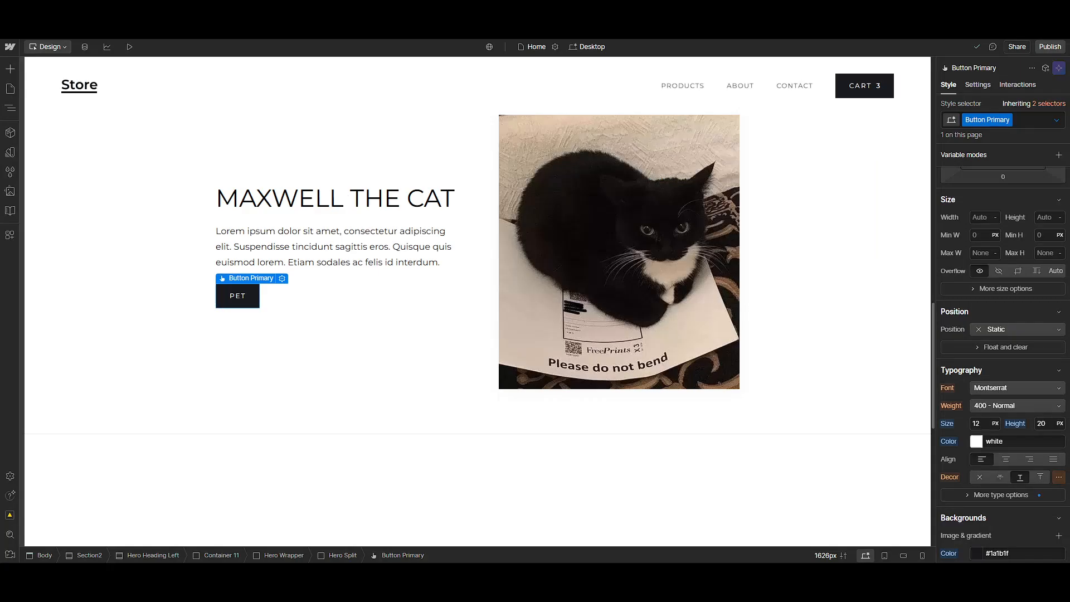
Add the copied hand glyph after the word PET in the hero section's button text
double_click(245, 298)
key("Escape")
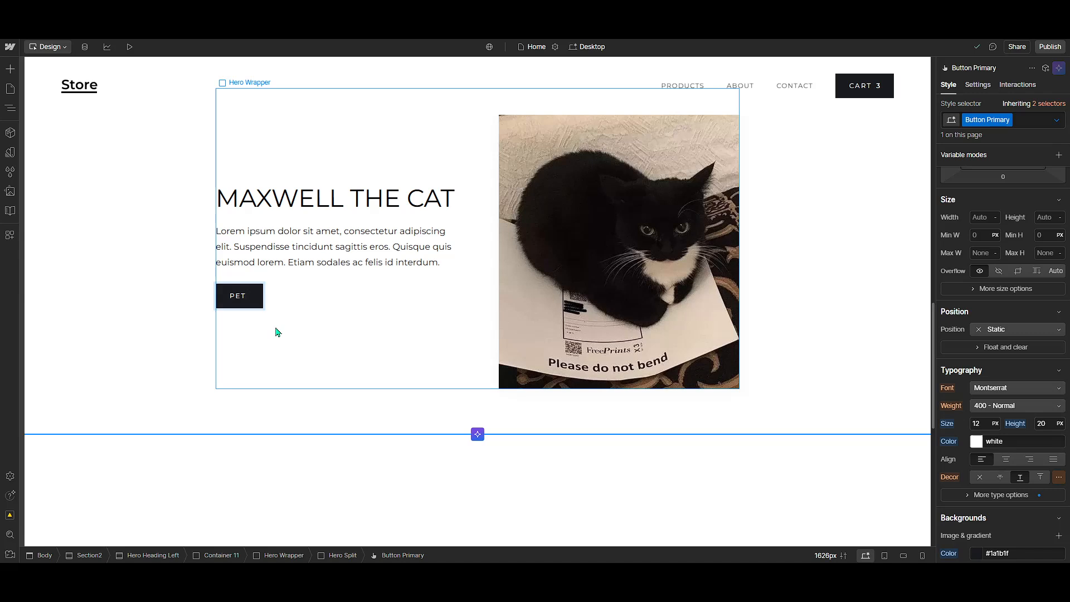
type("□")
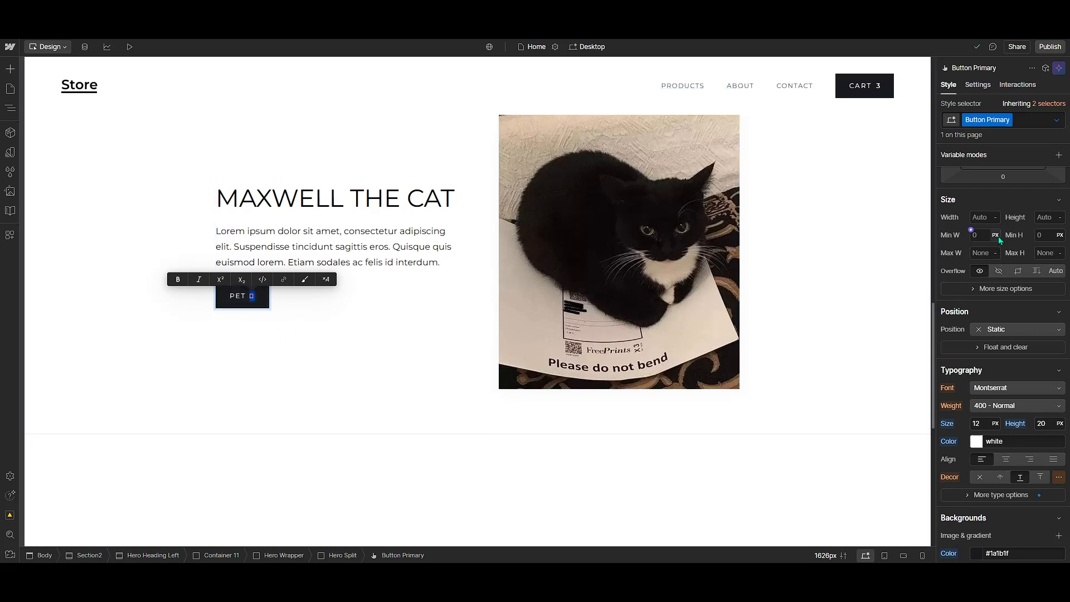
Set the font of the PET button's Button Primary class to Fa Solid 900
scroll(1000, 243, "up", 2)
scroll(988, 303, "down", 2)
scroll(987, 302, "down", 2)
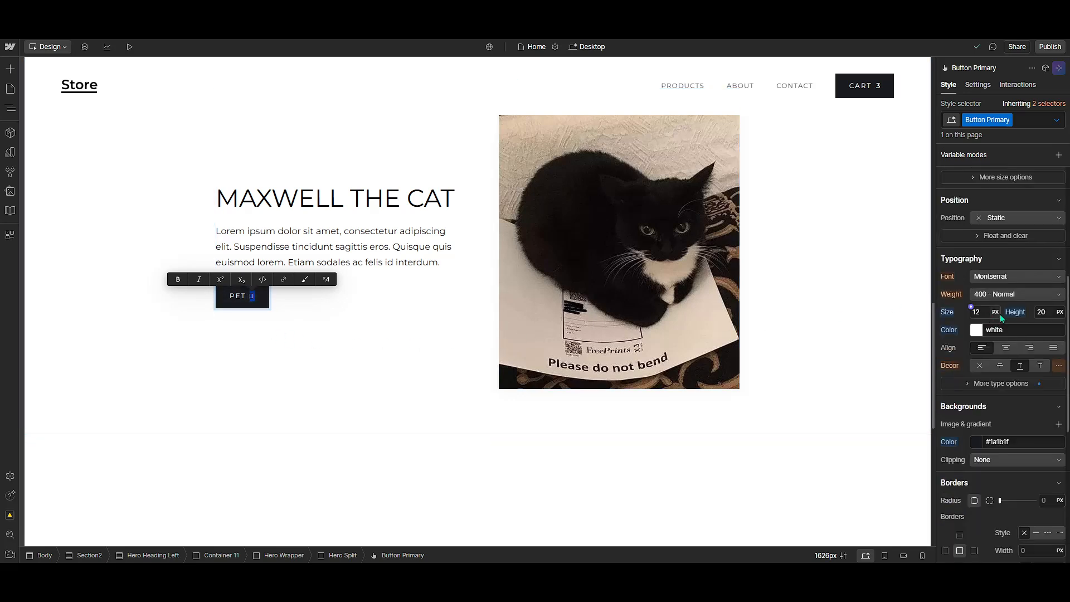
left_click(1003, 277)
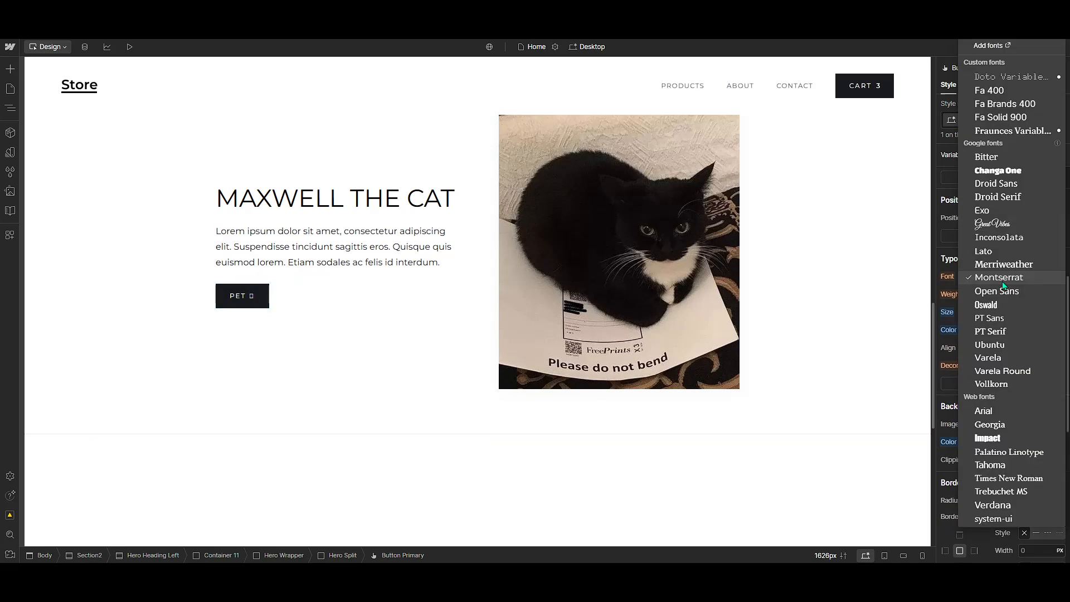
left_click(1008, 116)
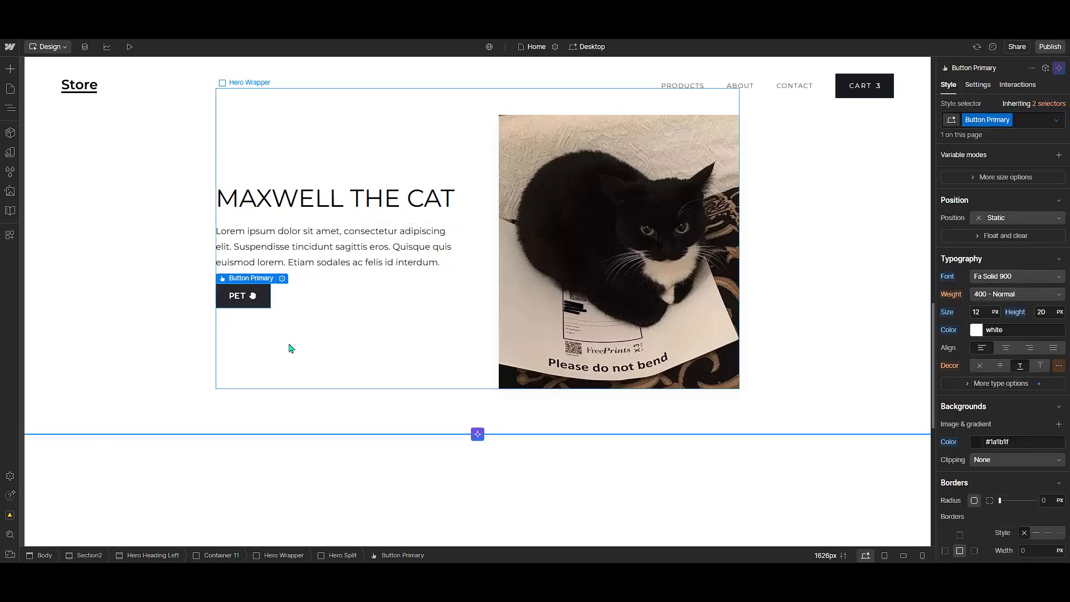
Deselect the button and preview the page to check the hand icon on the PET button
scroll(290, 351, "up", 1)
left_click(301, 366)
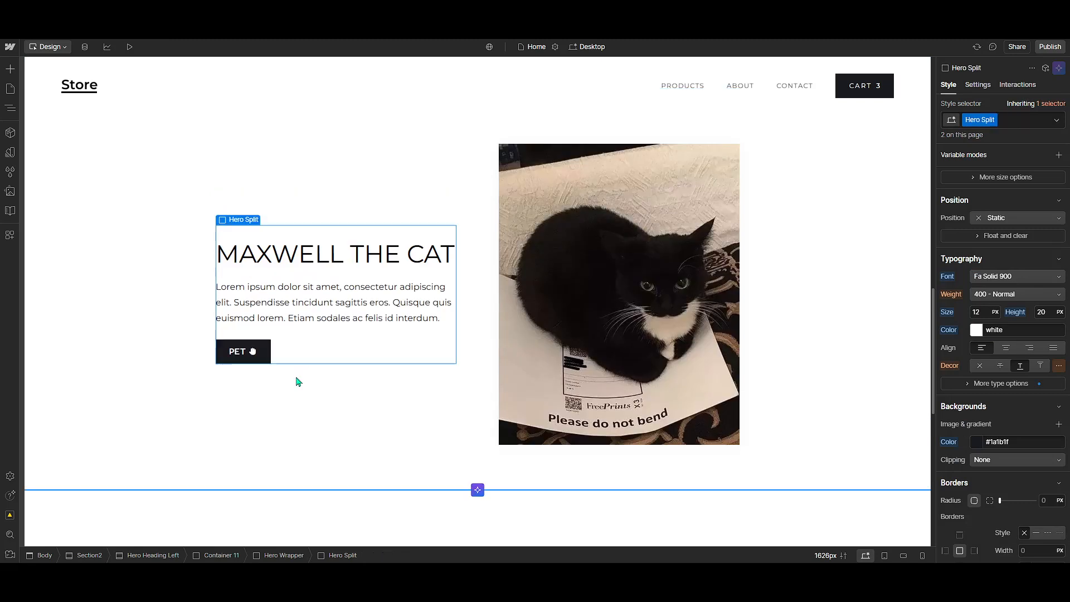
left_click(268, 422)
left_click(211, 478)
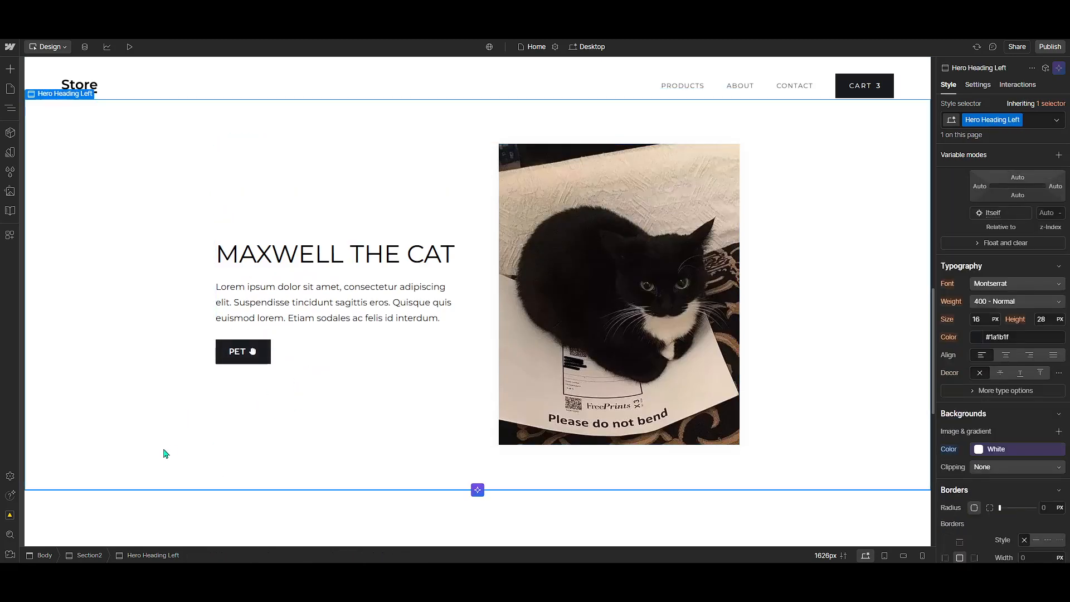
left_click(129, 46)
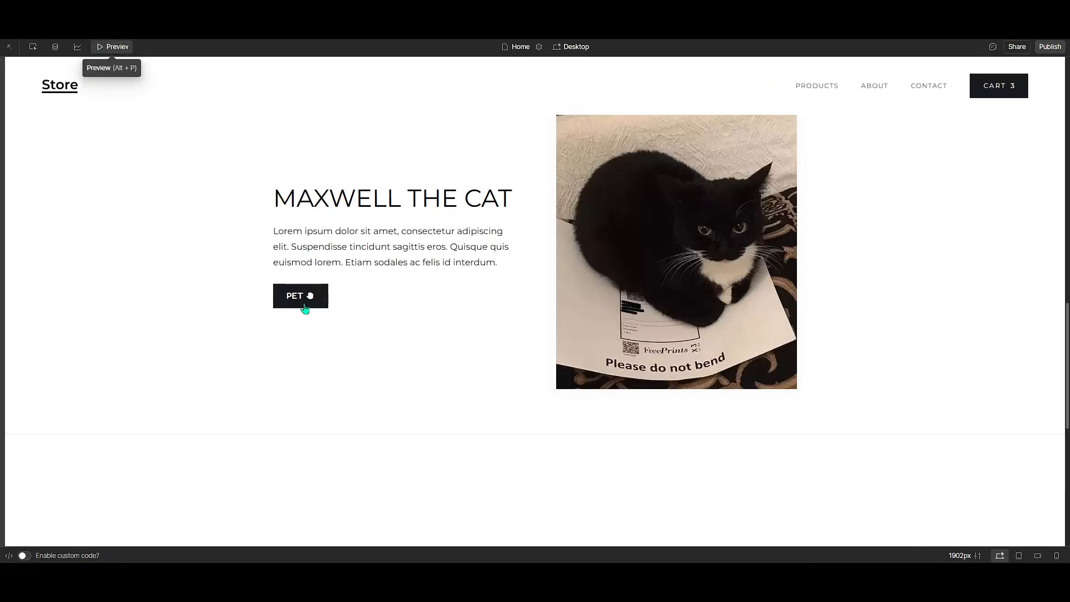